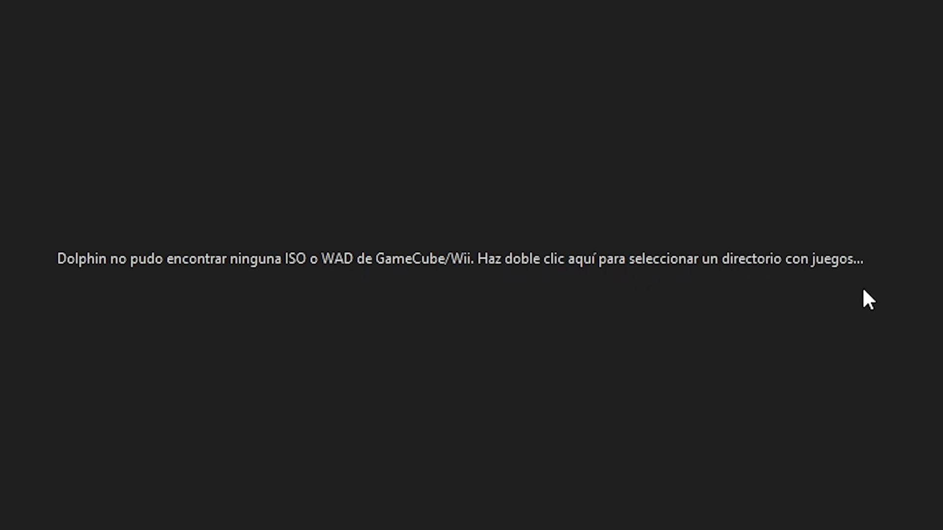
# Choose the WII folder on the desktop (Escritorio) as the games directory.
pyautogui.doubleClick(411, 214)
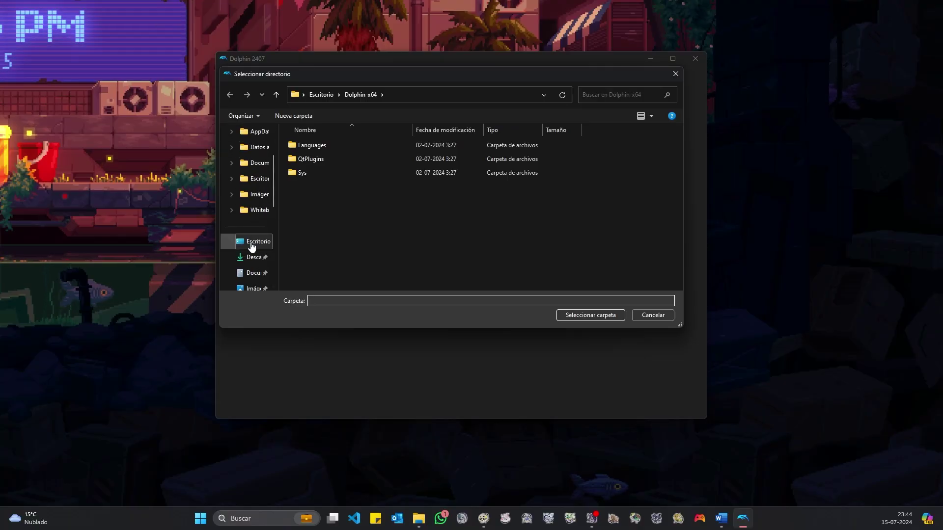
pyautogui.click(253, 242)
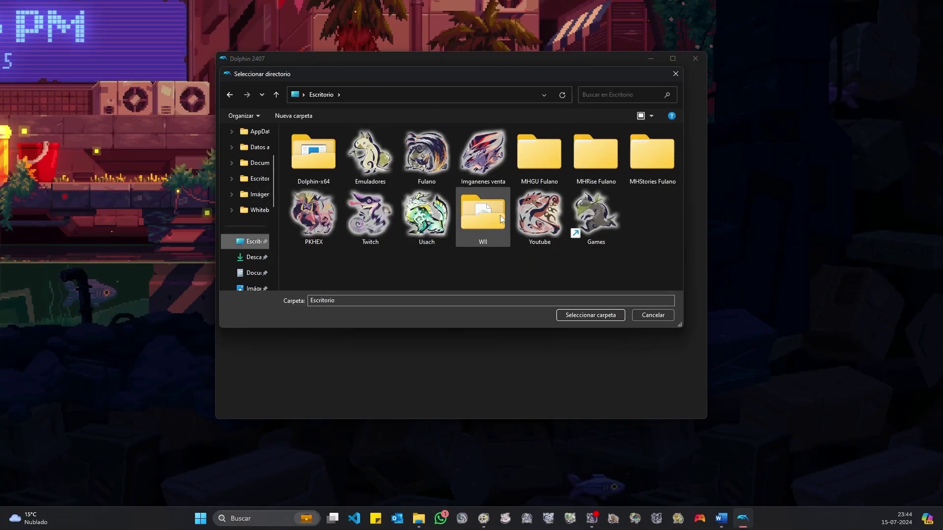
pyautogui.click(481, 217)
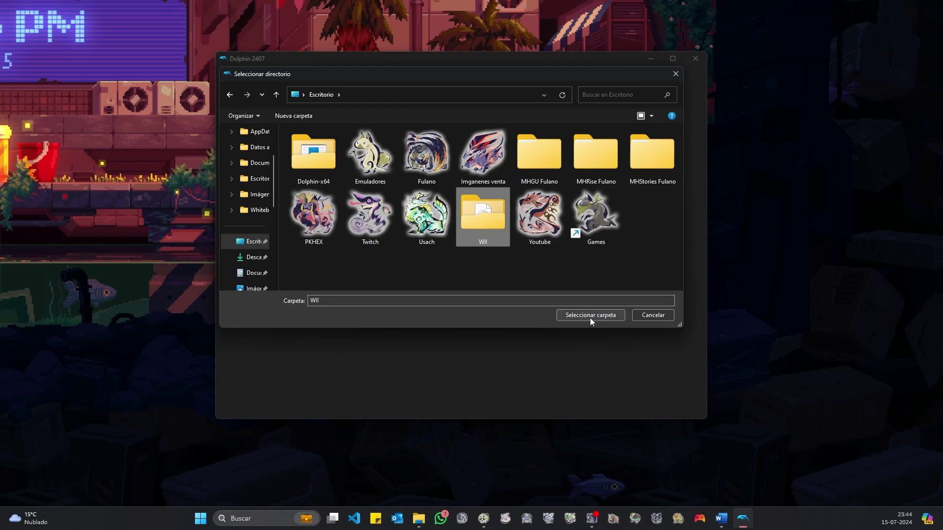
pyautogui.click(590, 316)
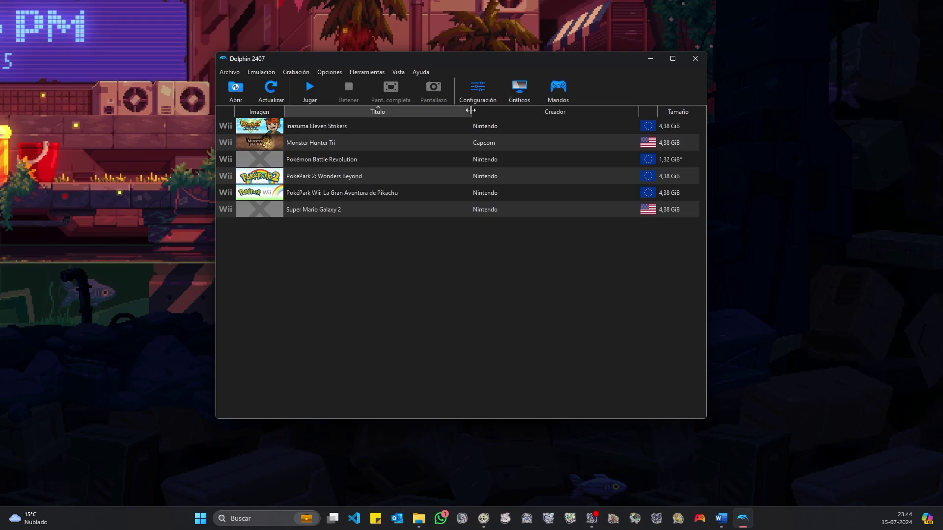
# Create a folder named "monster hunter" inside the desktop's WII folder and move Monster Hunter Tri [Esp - NTSC].iso into it.
pyautogui.click(641, 63)
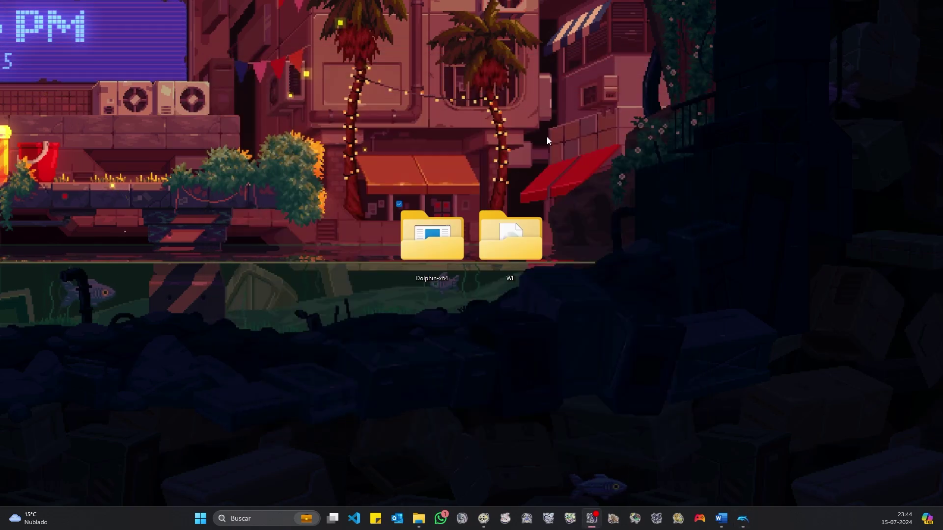
pyautogui.doubleClick(508, 248)
pyautogui.rightClick(256, 269)
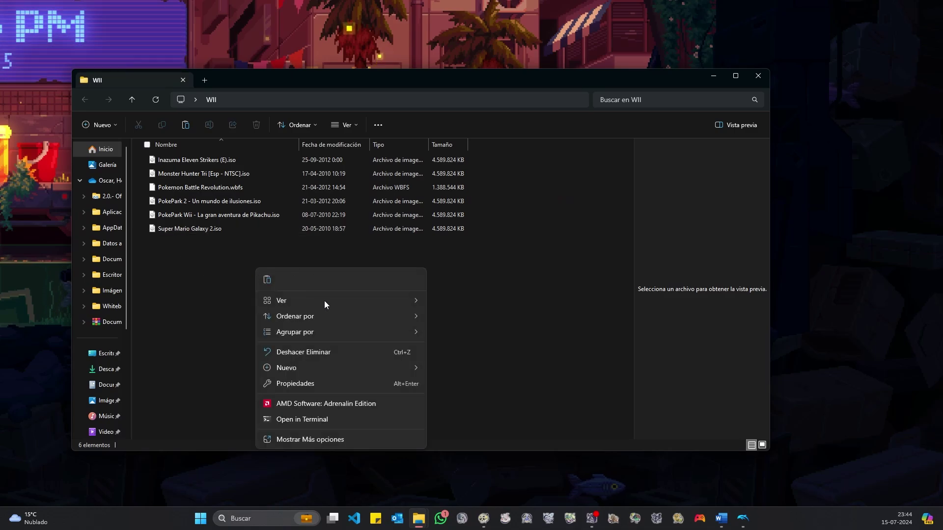
pyautogui.hotkey('ctrl', 'shift', 'n')
pyautogui.write('monster hunt')
pyautogui.press('Return')
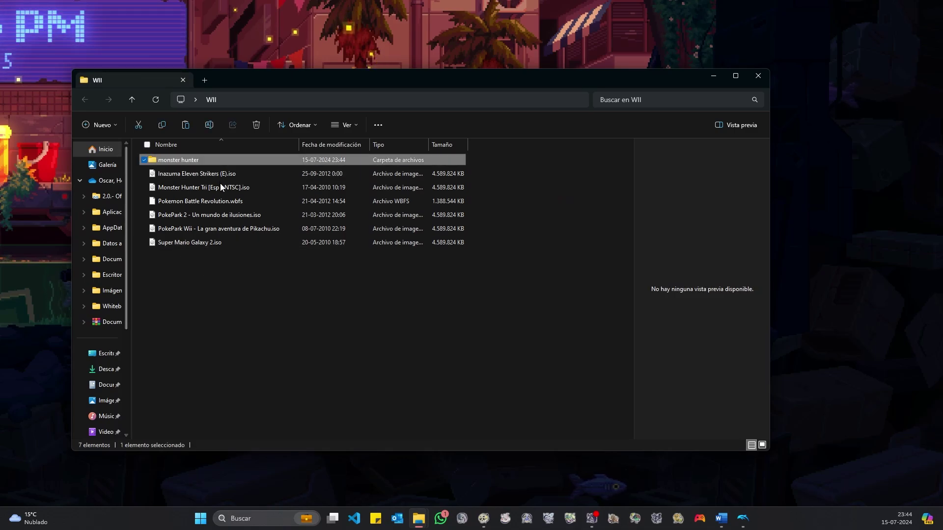
pyautogui.moveTo(207, 189); pyautogui.dragTo(181, 159)
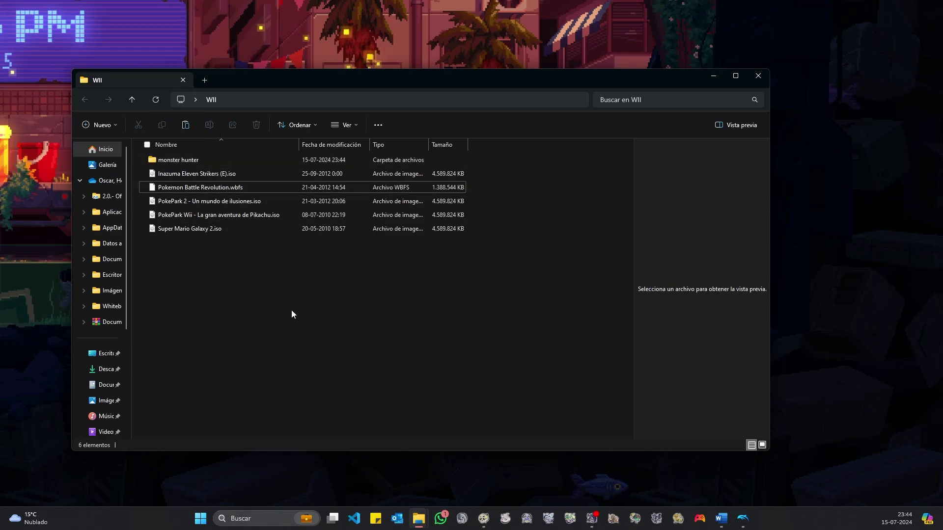
pyautogui.click(714, 75)
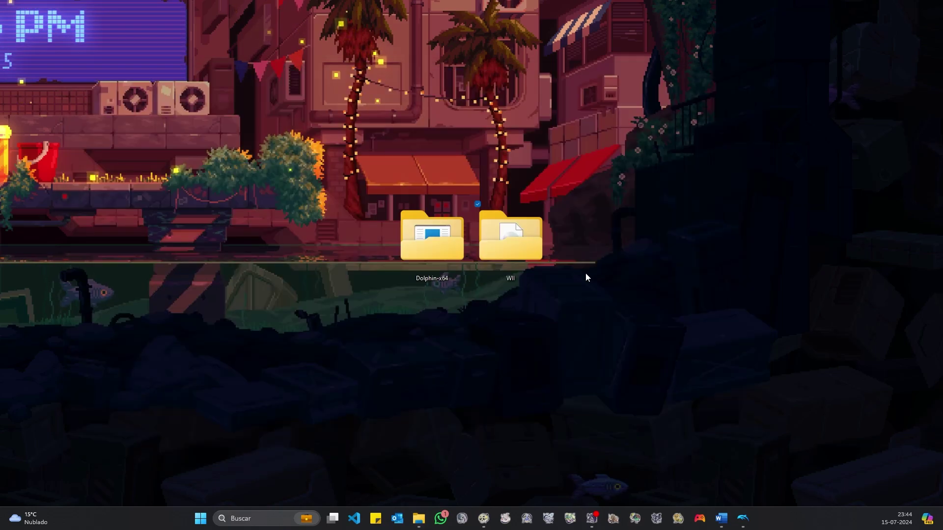
# Switch back to Dolphin and enable searching subfolders (Buscar en subcarpetas) for the game folders in the path settings.
pyautogui.click(742, 518)
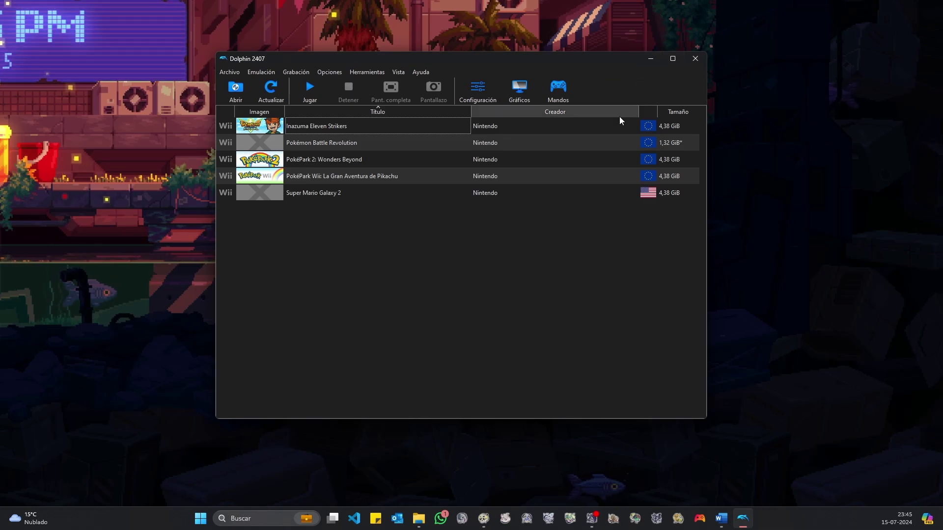
pyautogui.click(481, 92)
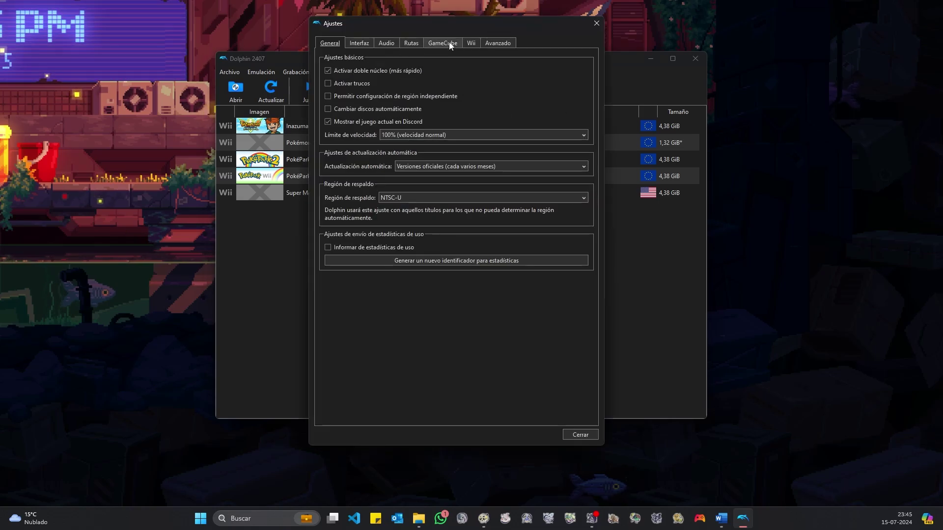
pyautogui.click(411, 43)
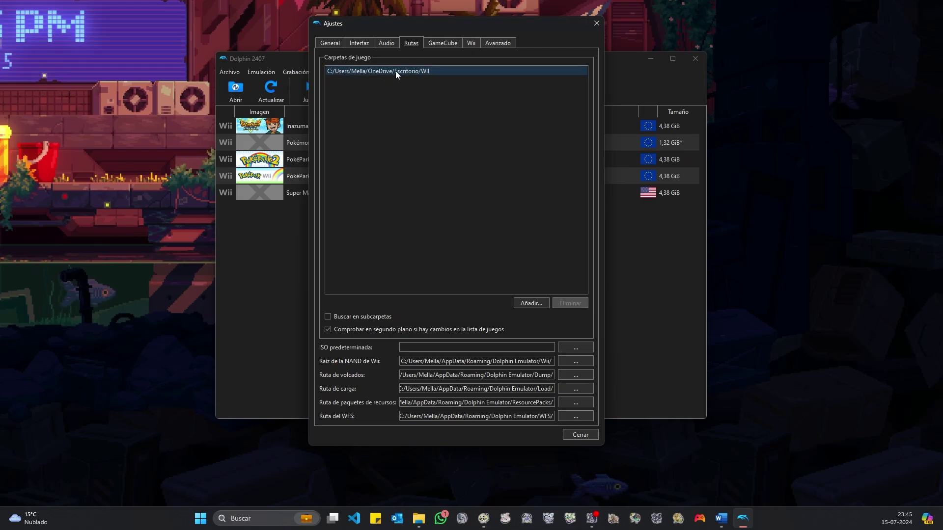
pyautogui.click(328, 317)
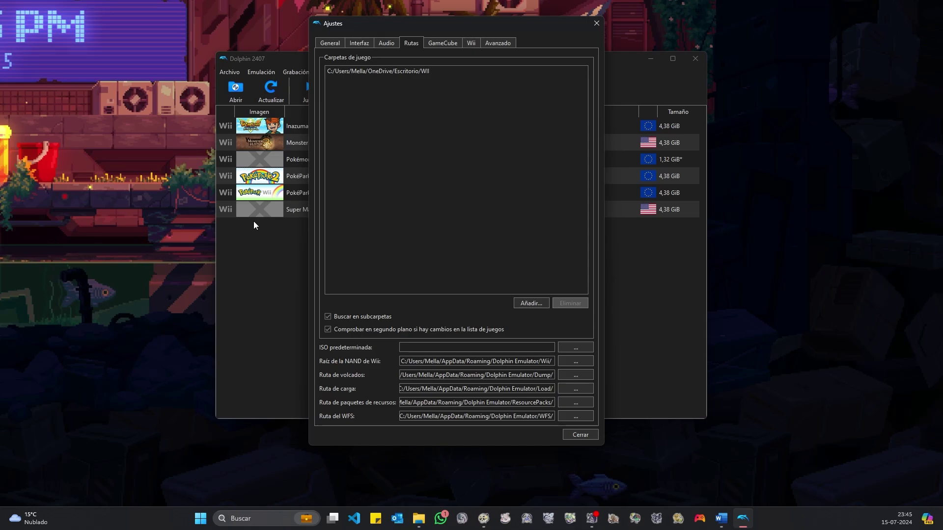
pyautogui.click(580, 435)
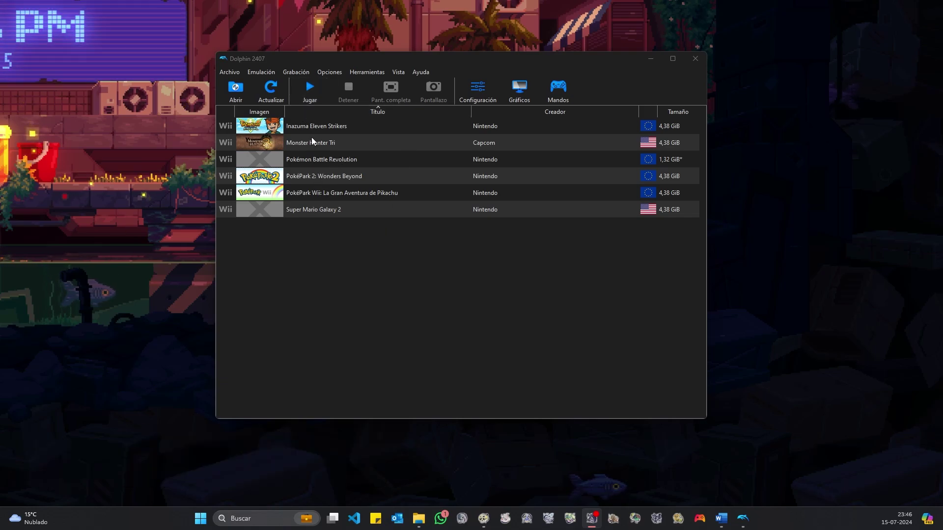
# Select Monster Hunter Tri in the game list and check the fallback region options in the general settings, keeping NTSC-U.
pyautogui.click(354, 146)
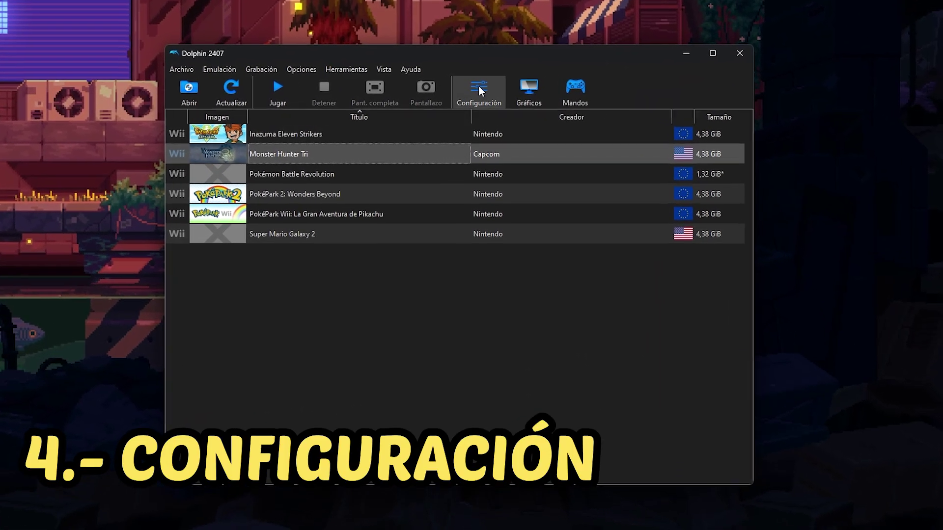
pyautogui.click(477, 88)
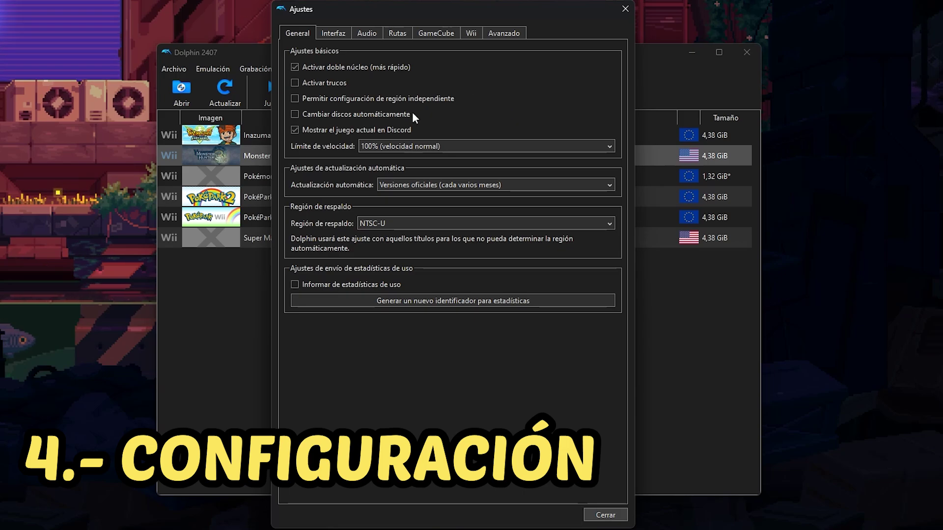
pyautogui.click(388, 225)
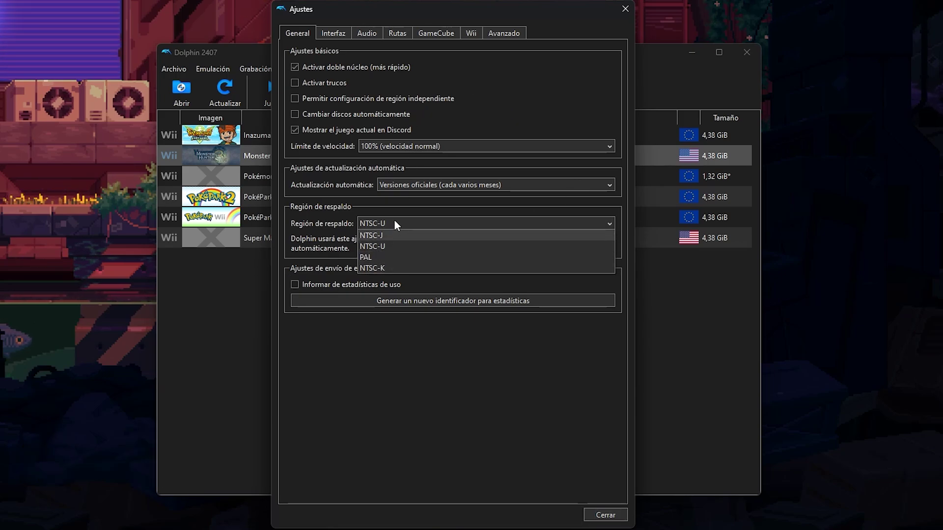
pyautogui.click(394, 221)
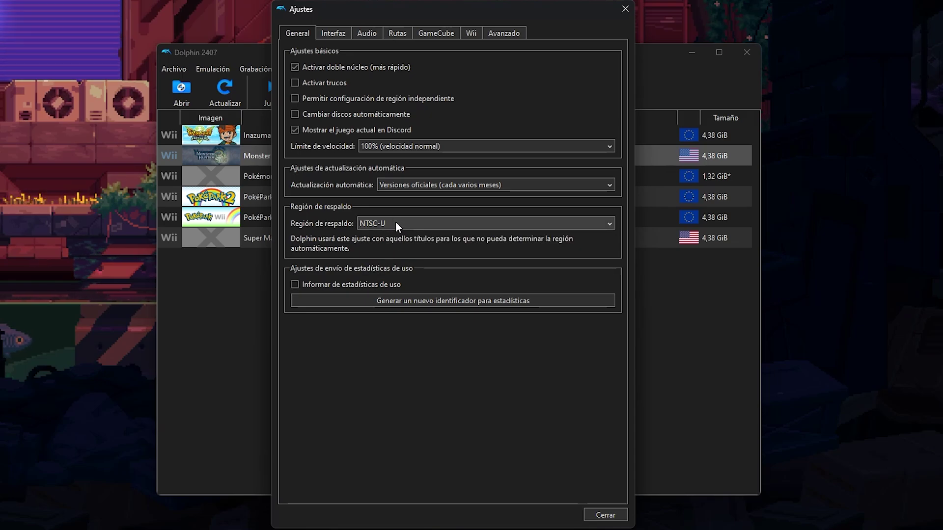
# Try the Clean Emerald visual theme in the interface settings and return to Clean Blue.
pyautogui.click(333, 33)
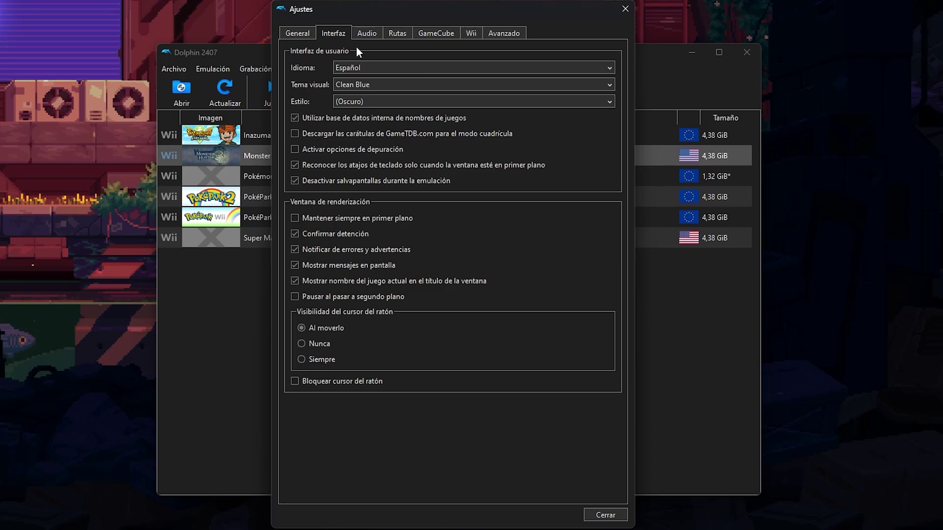
pyautogui.click(348, 84)
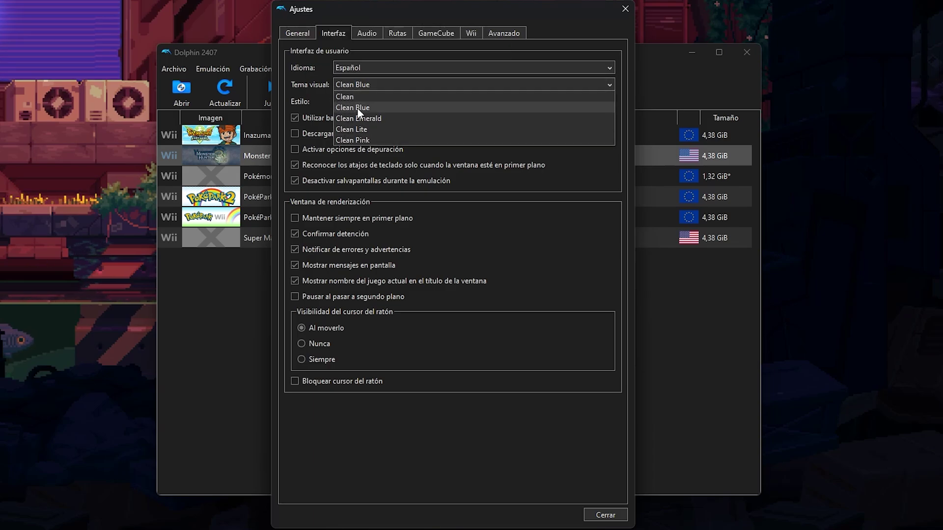
pyautogui.click(370, 118)
pyautogui.click(360, 84)
pyautogui.click(375, 107)
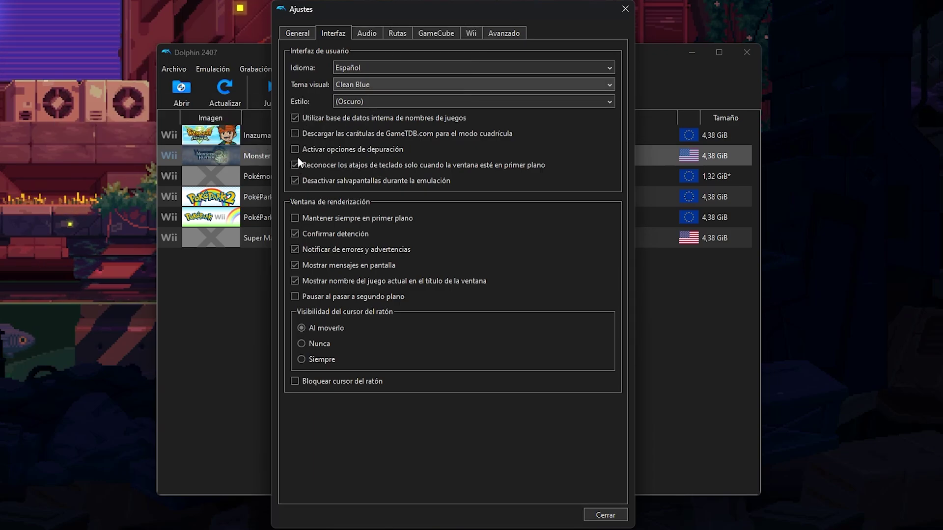
pyautogui.moveTo(461, 141)
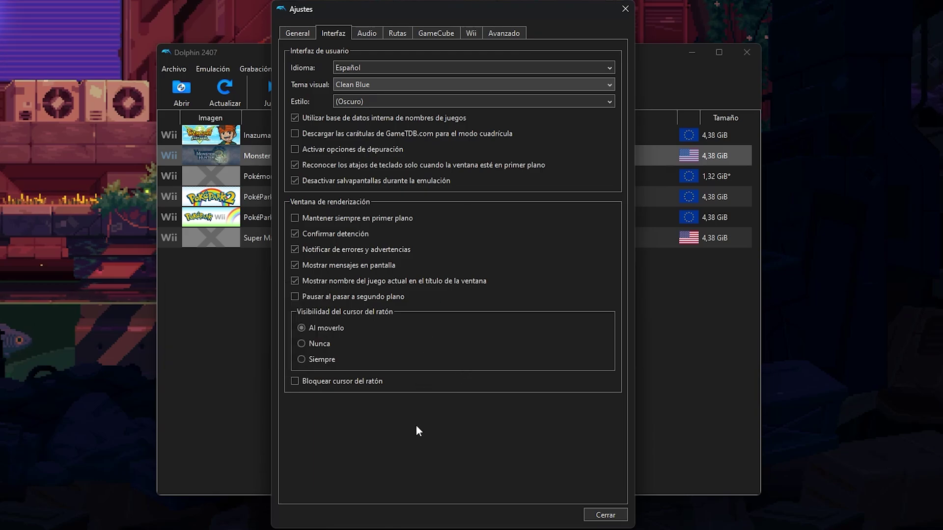
# Review the audio, paths, GameCube, Wii and advanced settings, and close the settings window.
pyautogui.hotkey('ctrl', 'Tab')
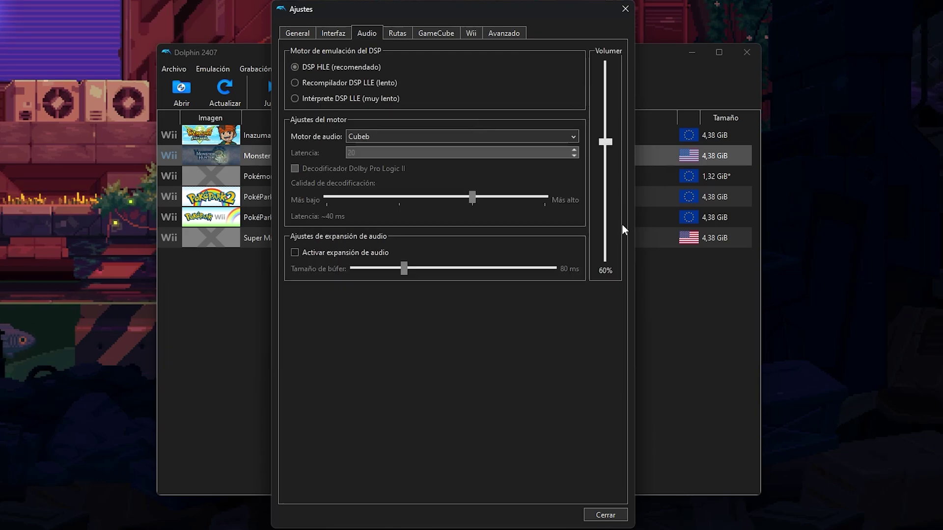
pyautogui.moveTo(611, 144)
pyautogui.mouseDown()
pyautogui.moveTo(605, 66)
pyautogui.moveTo(611, 153)
pyautogui.moveTo(611, 139)
pyautogui.mouseUp()
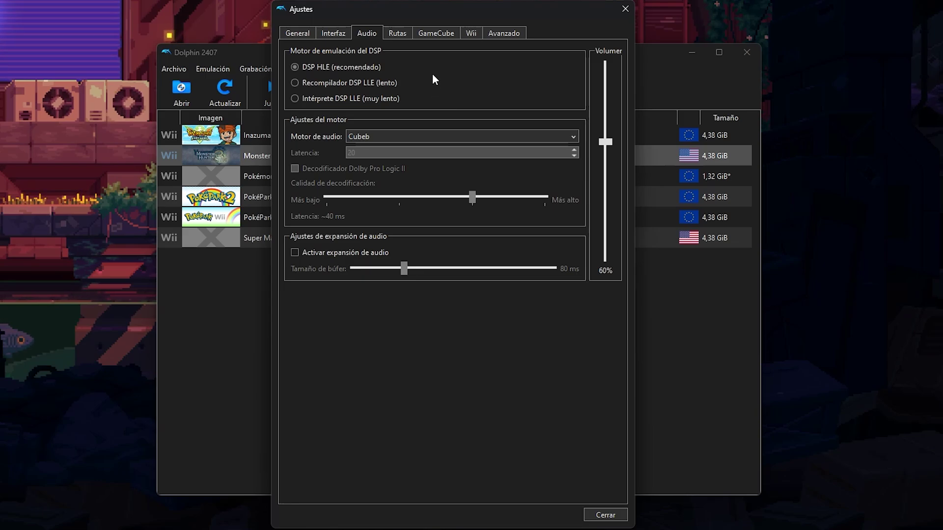
pyautogui.click(397, 34)
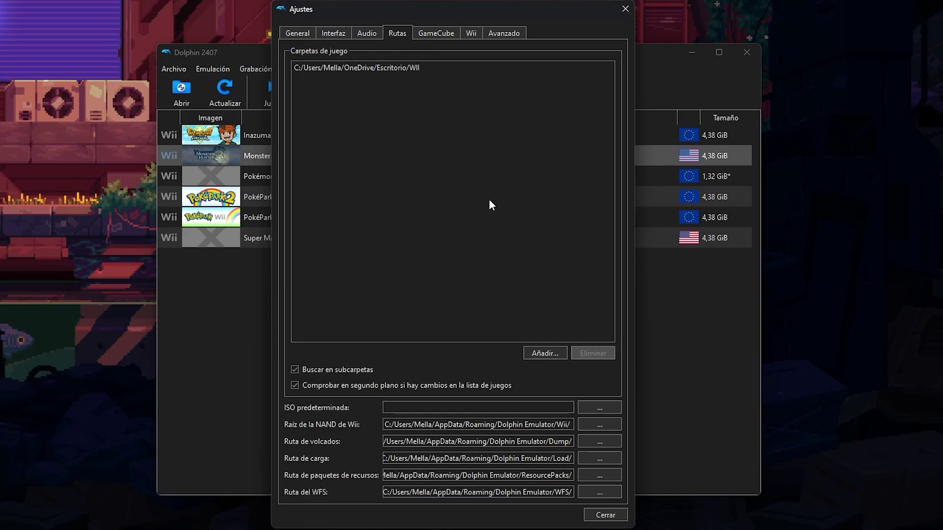
pyautogui.click(423, 35)
pyautogui.click(468, 34)
pyautogui.click(442, 33)
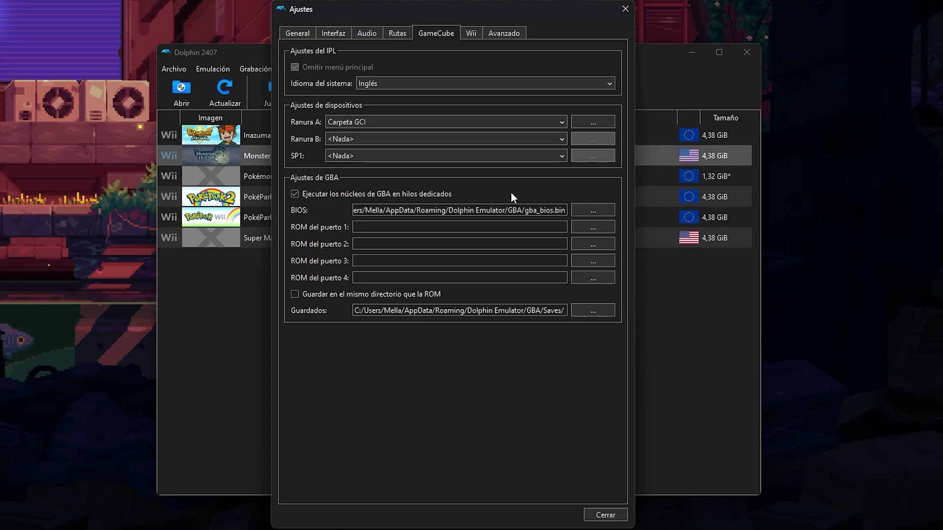
pyautogui.click(469, 34)
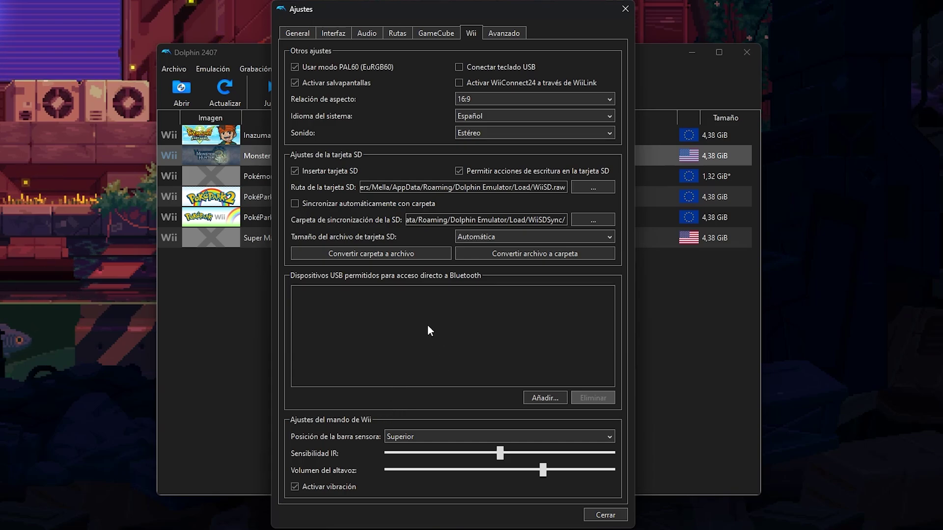
pyautogui.hotkey('ctrl', 'Tab')
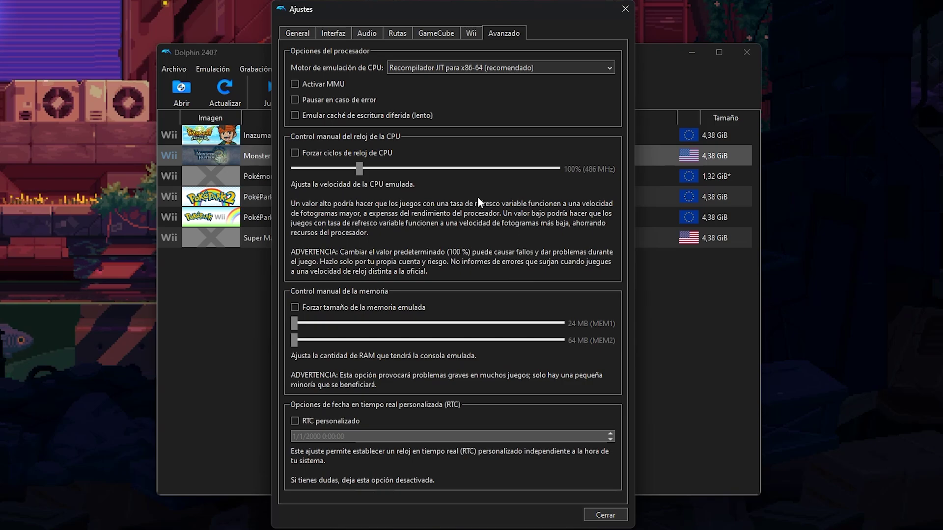
pyautogui.click(605, 515)
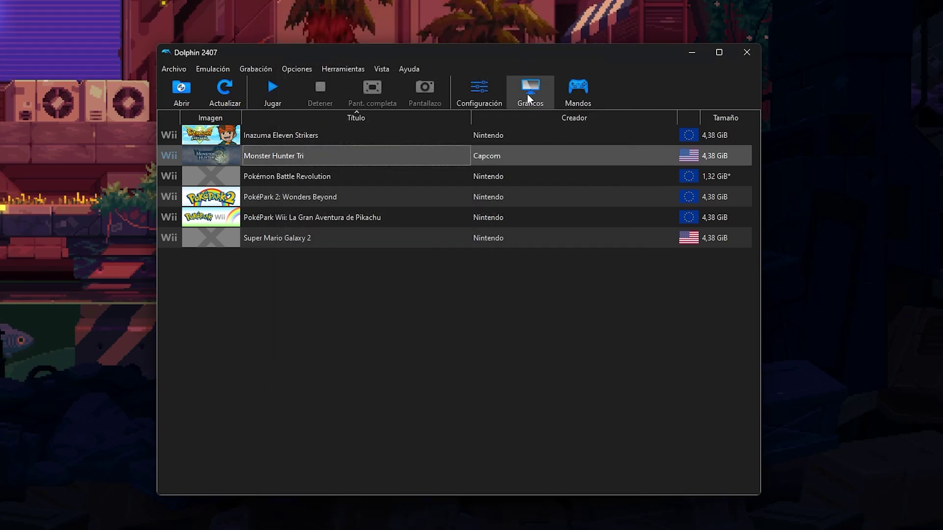
# Open the graphics configuration and examine the rendering engines offered for Motor, keeping Vulkan selected.
pyautogui.click(528, 90)
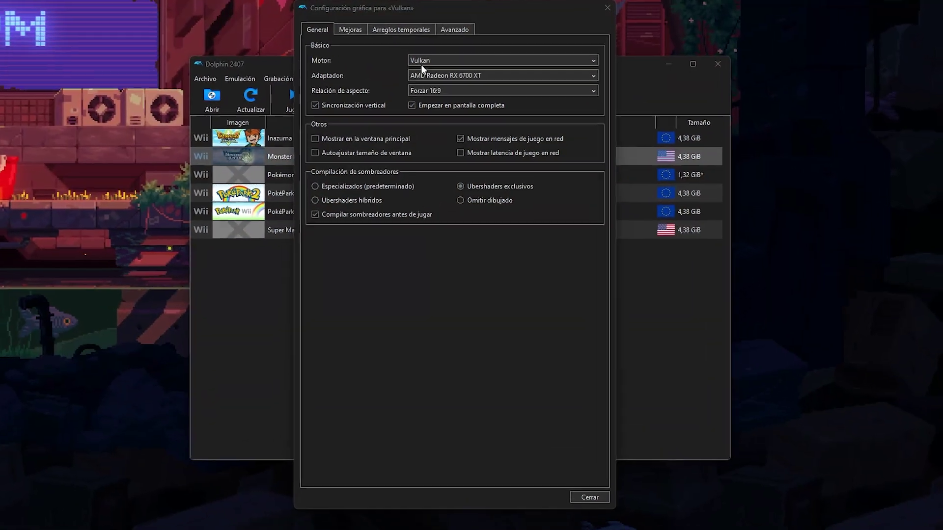
pyautogui.moveTo(430, 60)
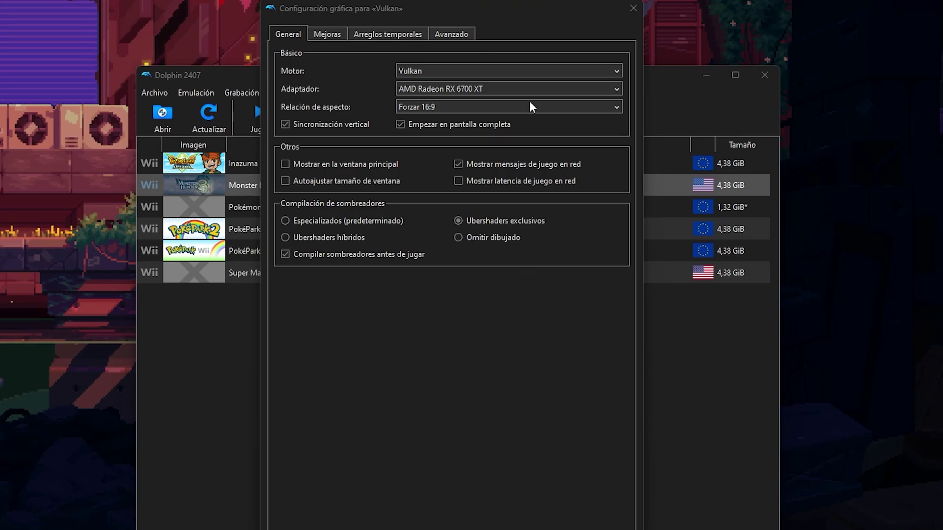
pyautogui.click(428, 70)
pyautogui.click(413, 70)
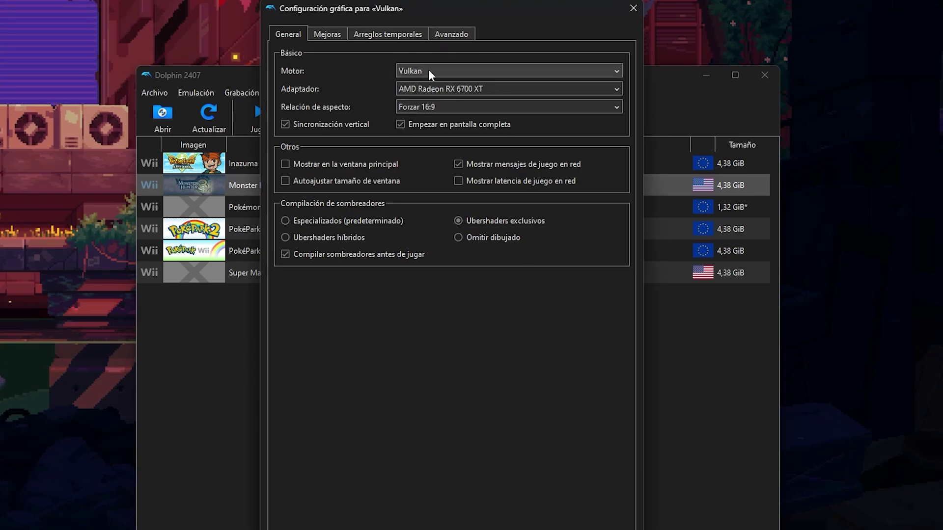
pyautogui.moveTo(409, 94)
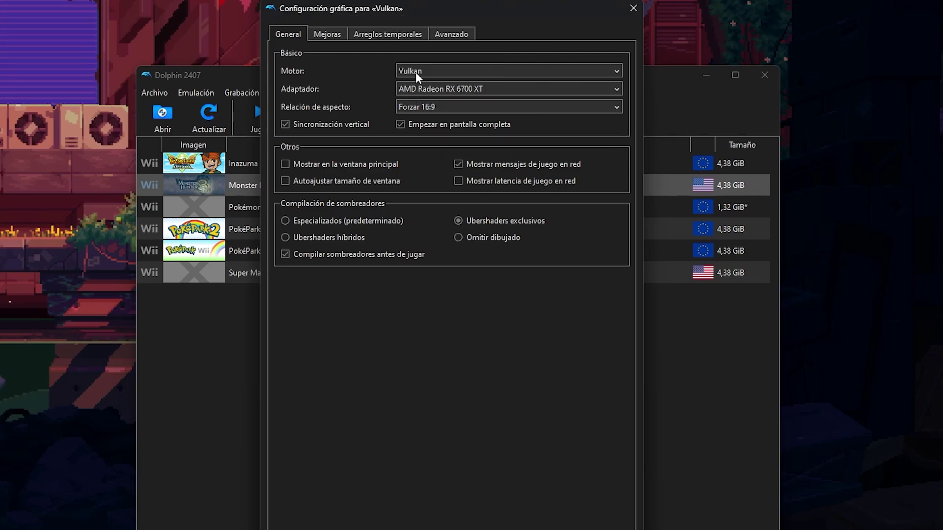
pyautogui.click(417, 74)
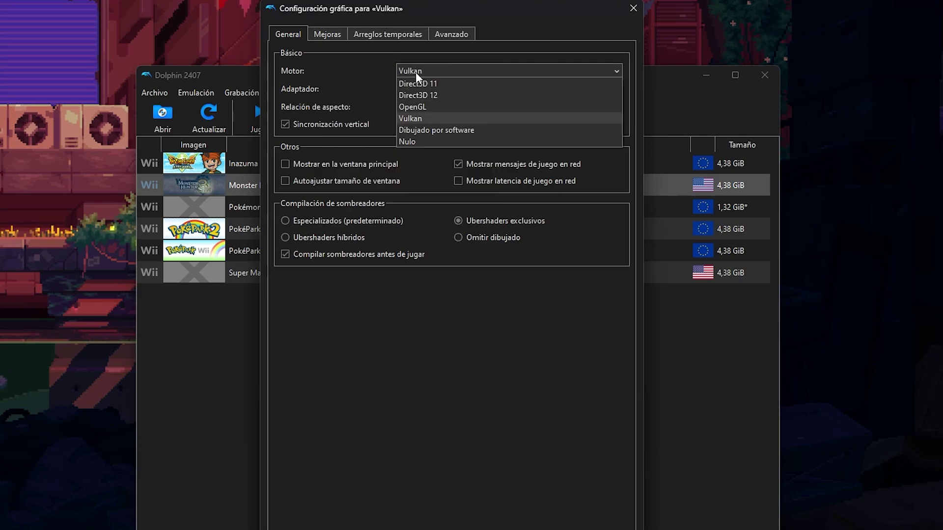
pyautogui.click(378, 72)
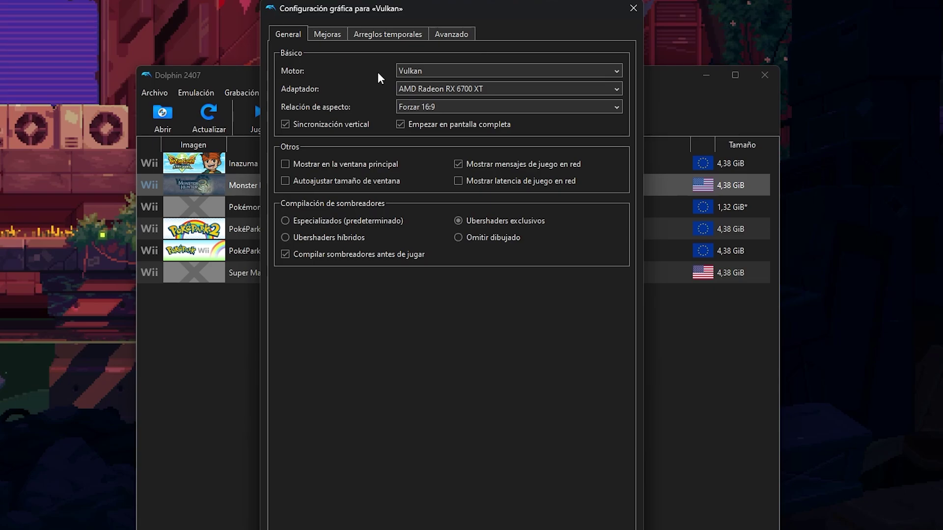
pyautogui.click(407, 73)
pyautogui.click(417, 70)
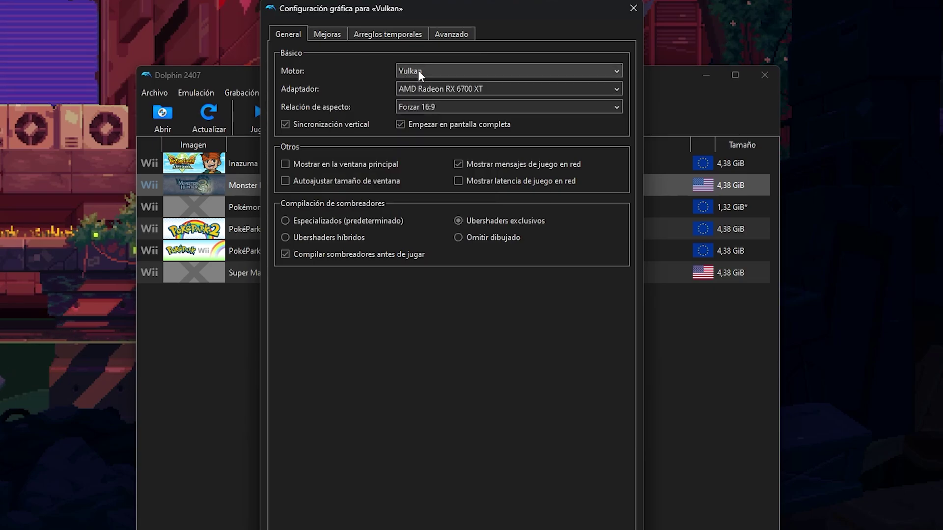
pyautogui.click(419, 71)
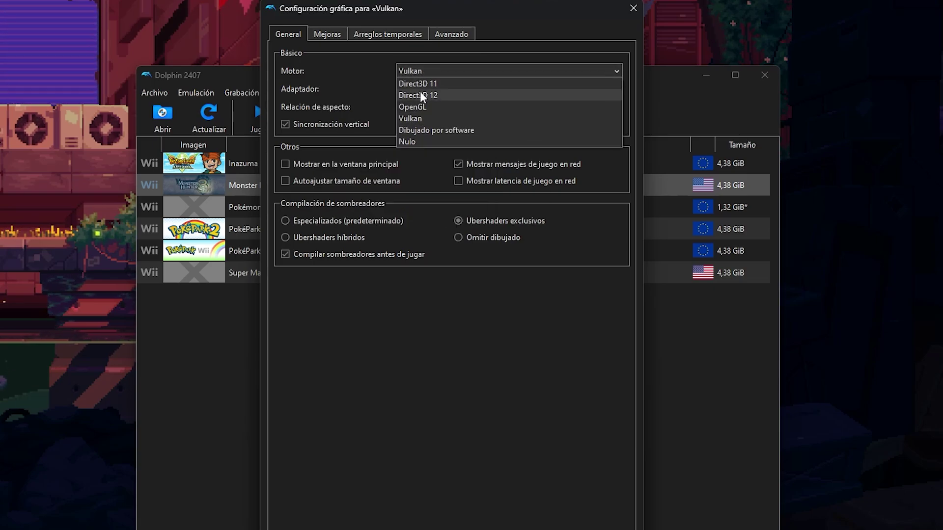
pyautogui.click(421, 118)
# Try OpenGL as the graphics engine and switch back to Vulkan.
pyautogui.click(425, 73)
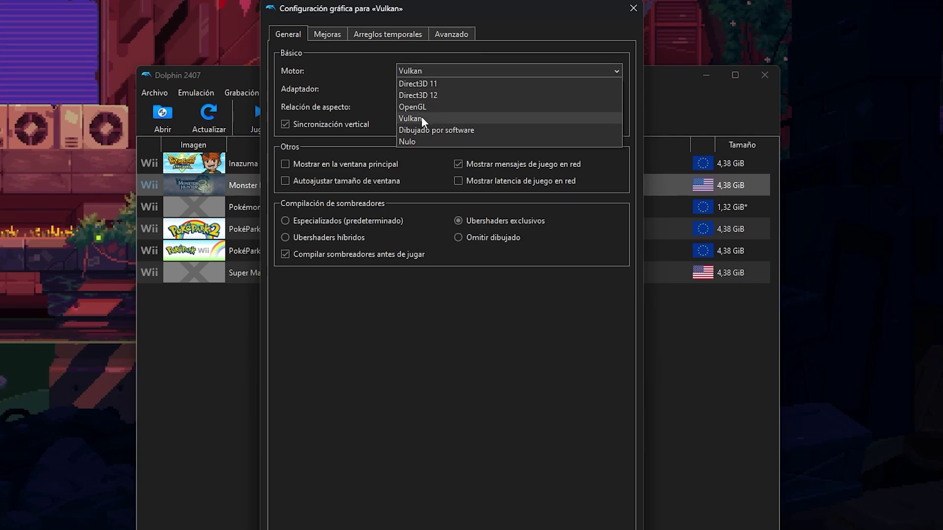
pyautogui.click(429, 107)
pyautogui.click(434, 71)
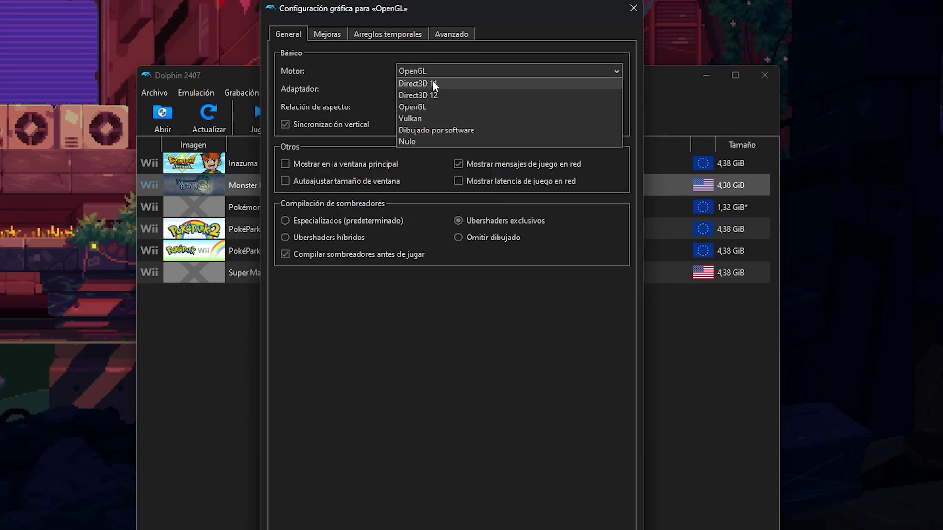
pyautogui.click(421, 118)
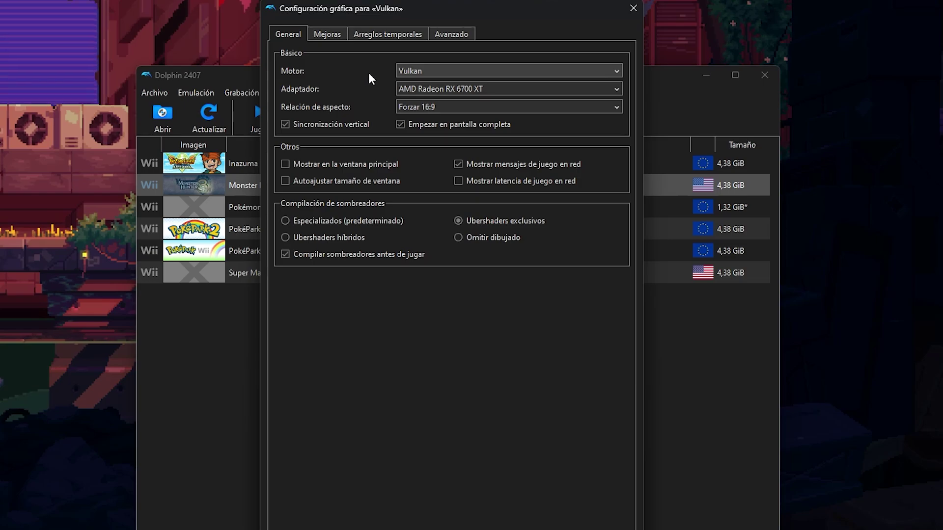